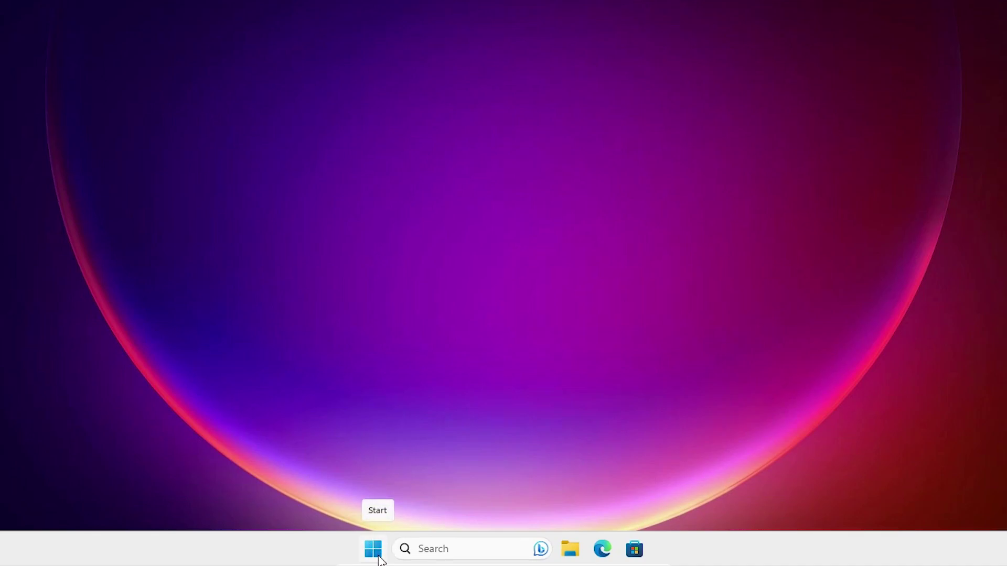
Launch Task Manager from a Start search for 'tas', close it, then reopen it from the taskbar menu.
{"action": "left_click", "coordinate": [374, 551]}
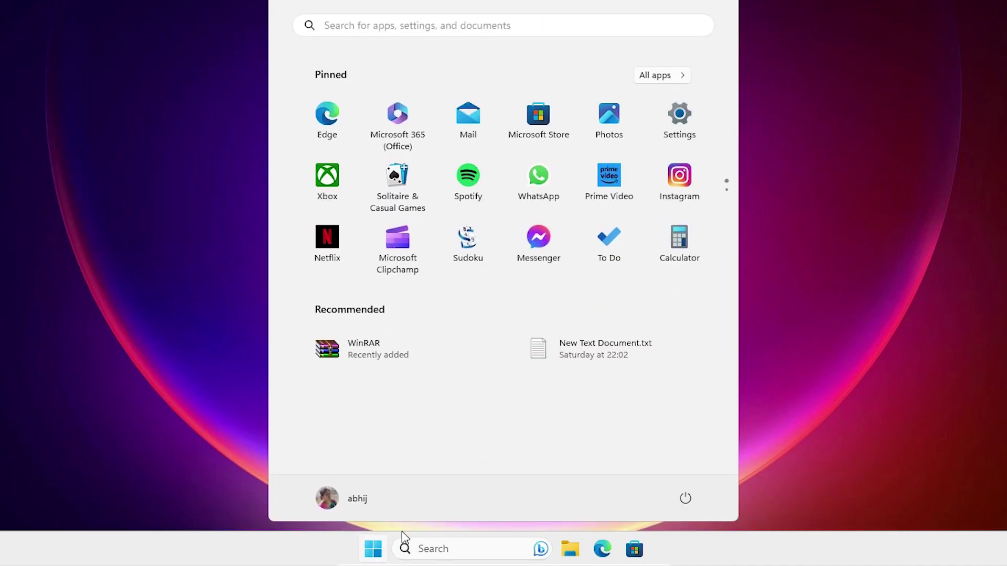
{"action": "type", "text": "tas"}
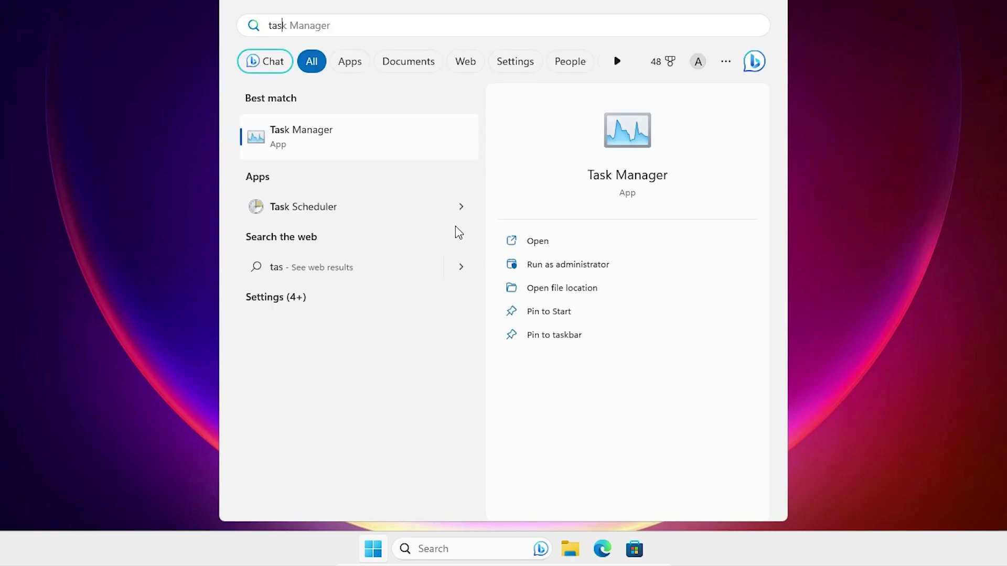
{"action": "left_click", "coordinate": [381, 147]}
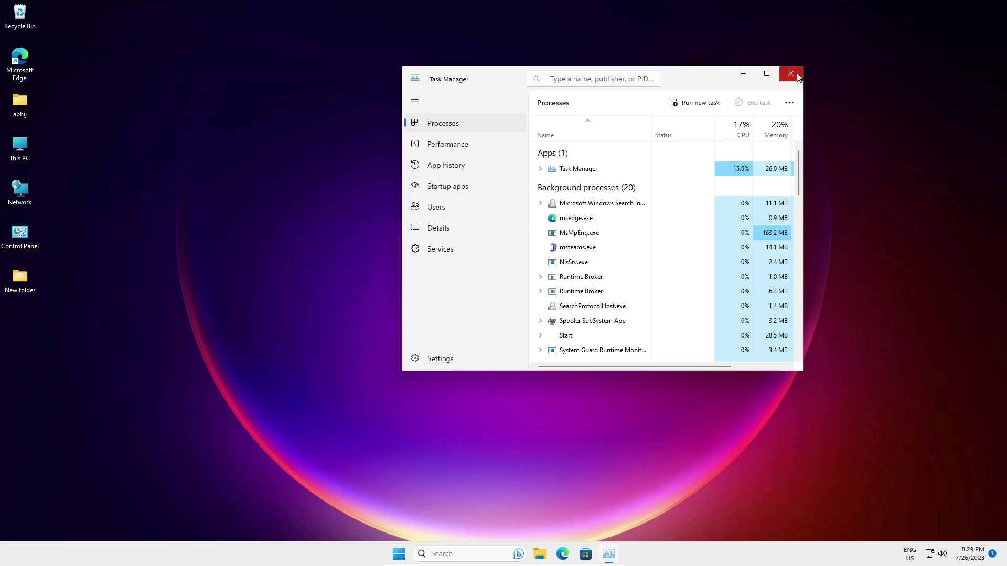
{"action": "left_click", "coordinate": [795, 74]}
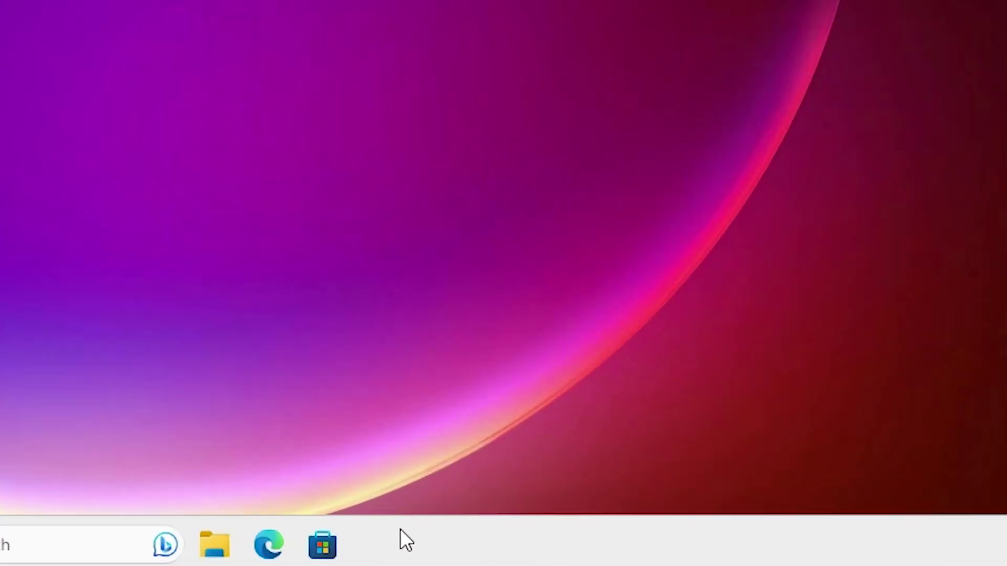
{"action": "right_click", "coordinate": [408, 538]}
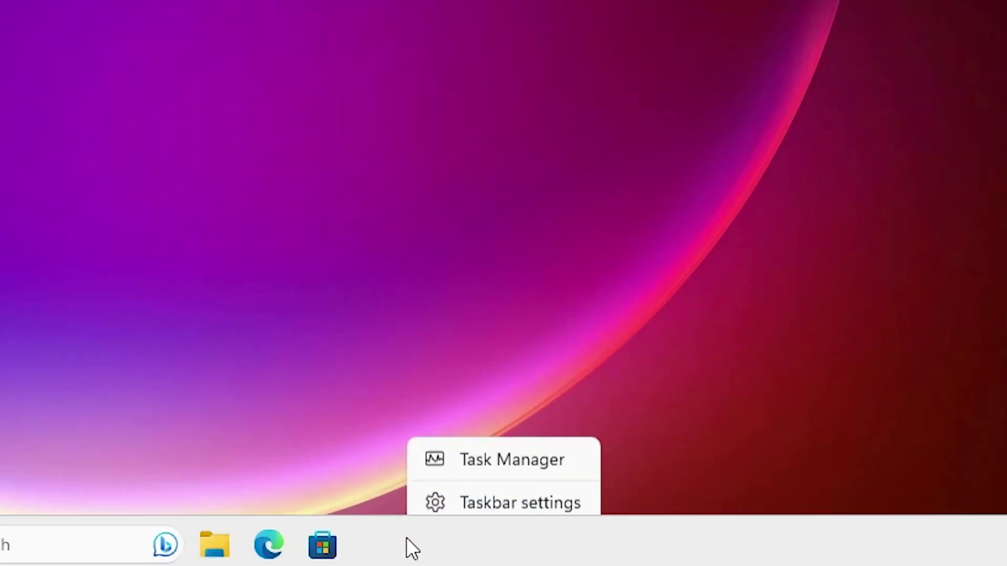
{"action": "left_click", "coordinate": [523, 454]}
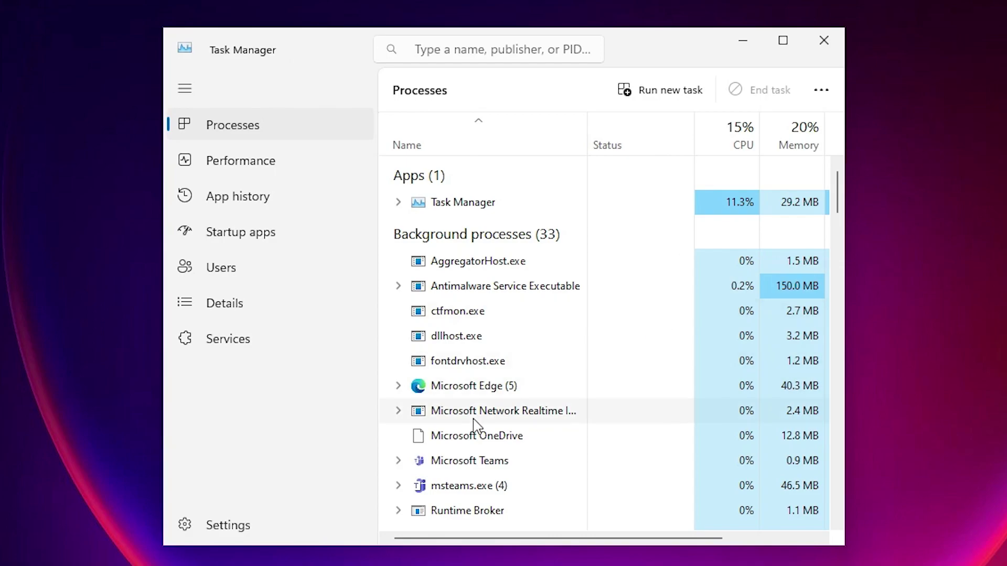
Scroll the Processes list down to Windows Explorer and restart it.
{"action": "scroll", "coordinate": [476, 425], "scroll_direction": "down", "scroll_amount": 8}
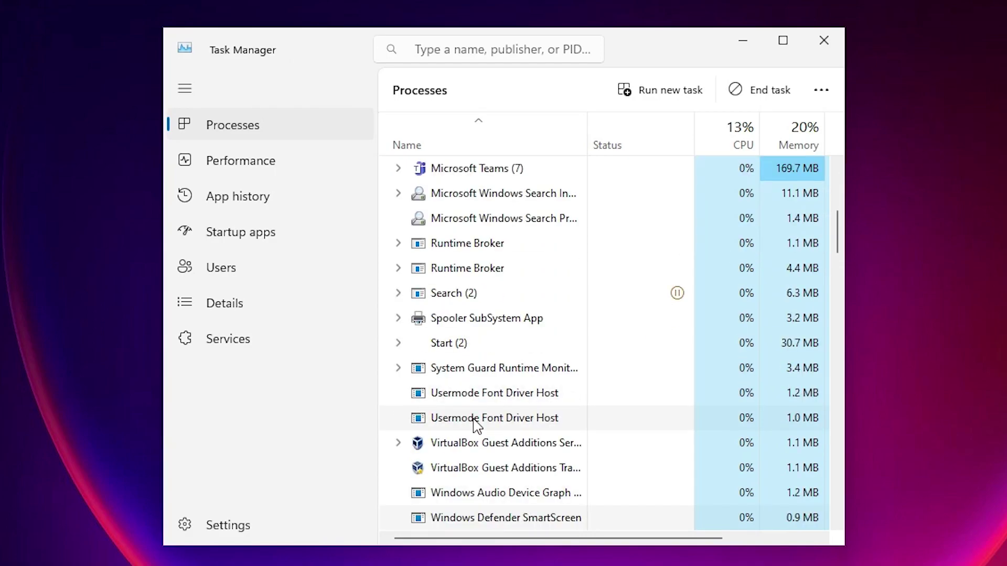
{"action": "scroll", "coordinate": [476, 425], "scroll_direction": "down", "scroll_amount": 15}
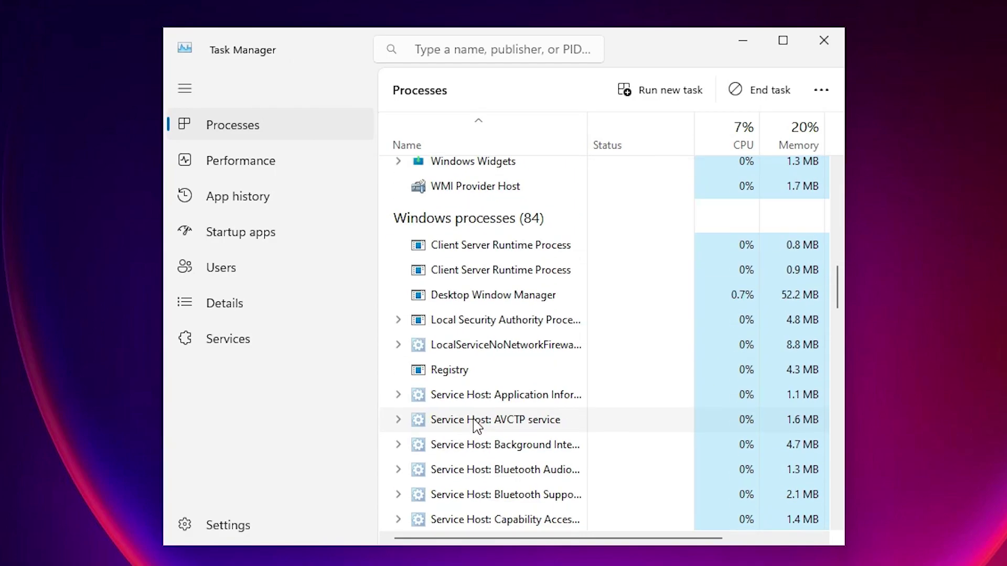
{"action": "scroll", "coordinate": [474, 451], "scroll_direction": "down", "scroll_amount": 2}
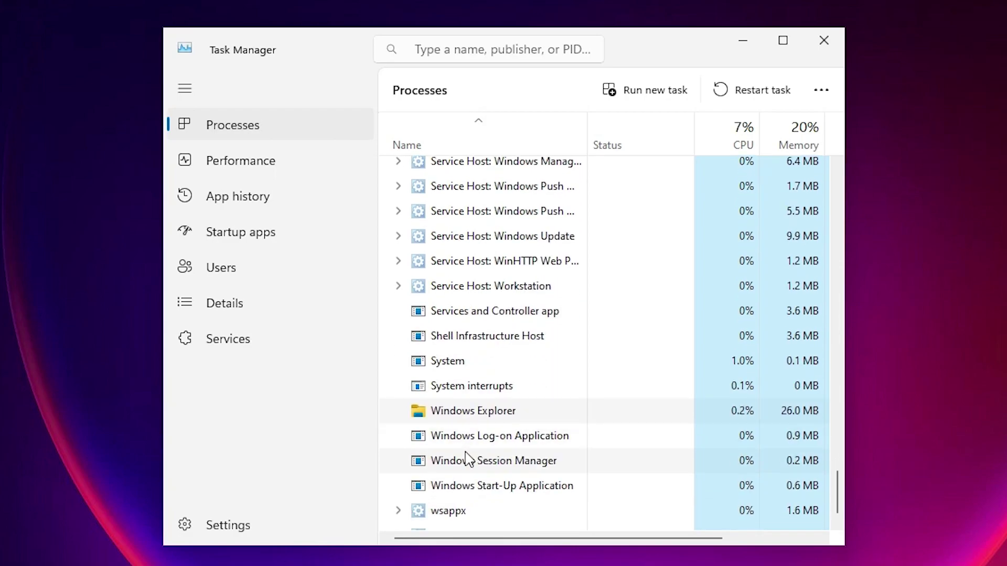
{"action": "right_click", "coordinate": [483, 418]}
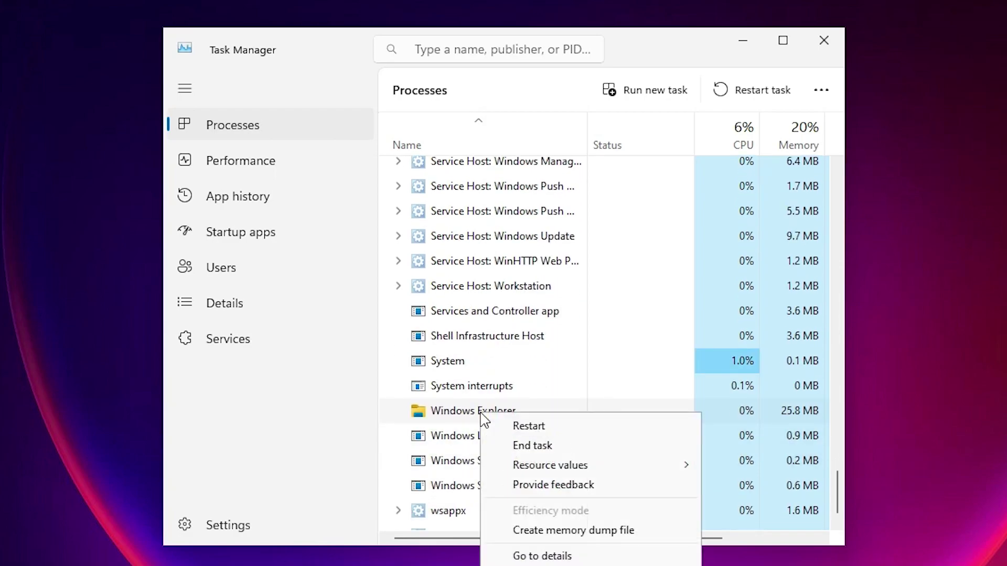
{"action": "left_click", "coordinate": [569, 428]}
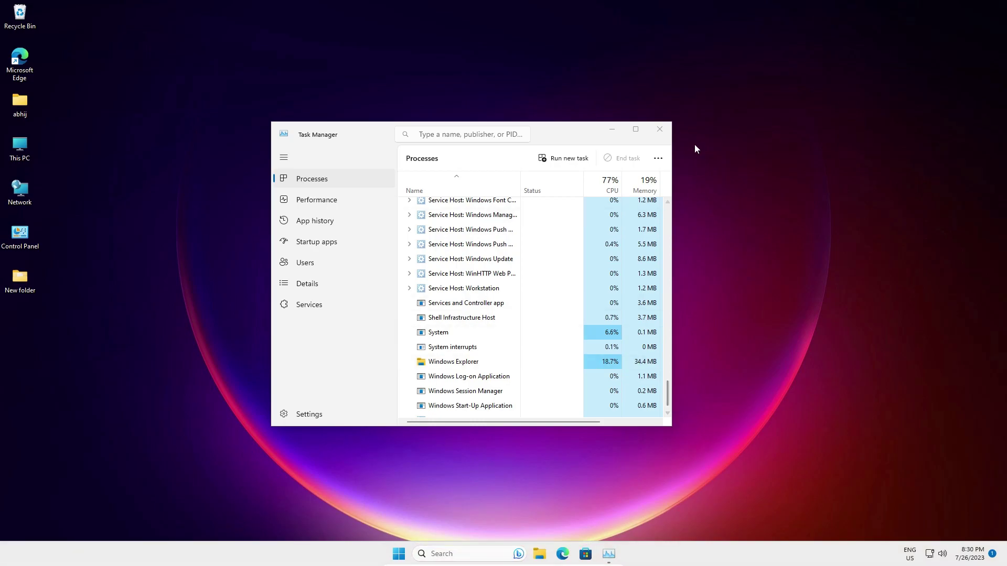
Close Task Manager, open Settings from the Start right-click menu, and go to Personalisation.
{"action": "left_click", "coordinate": [660, 129]}
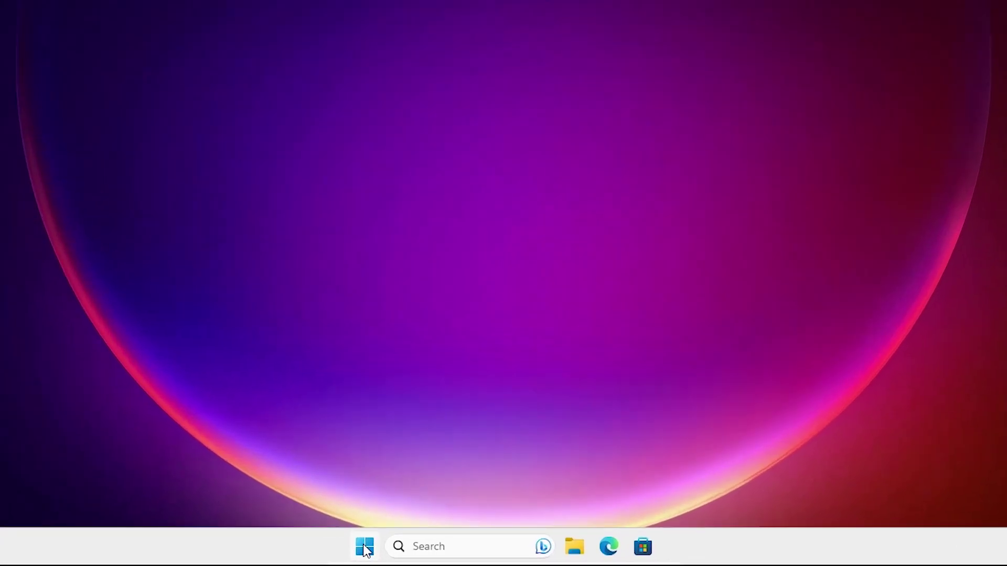
{"action": "right_click", "coordinate": [410, 554]}
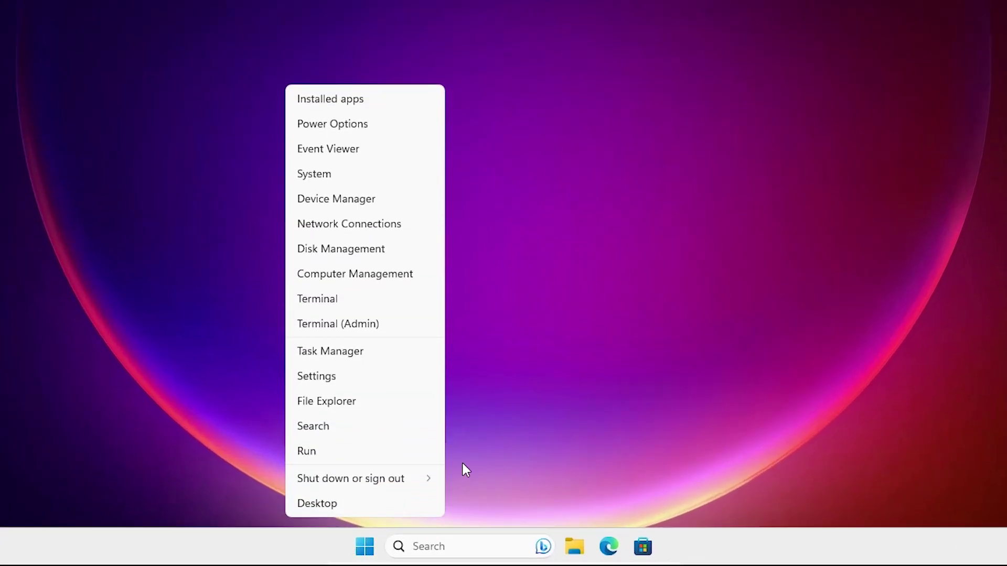
{"action": "left_click", "coordinate": [319, 379]}
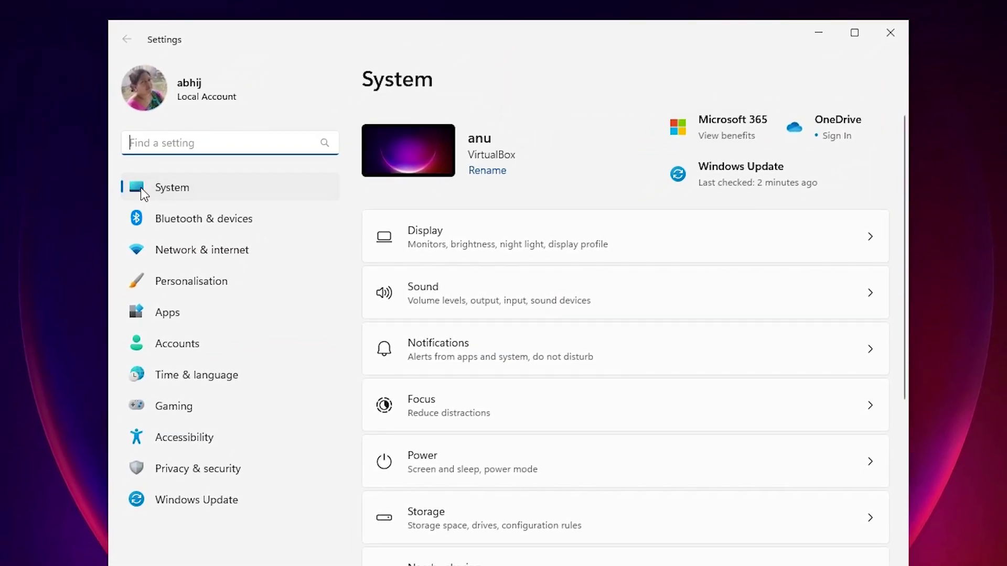
{"action": "left_click", "coordinate": [184, 189]}
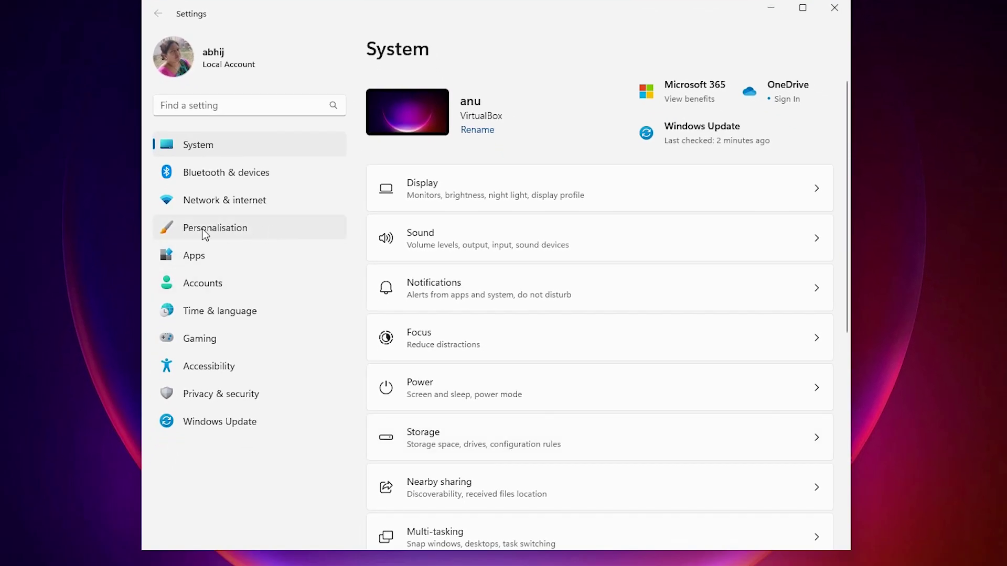
{"action": "left_click", "coordinate": [233, 234]}
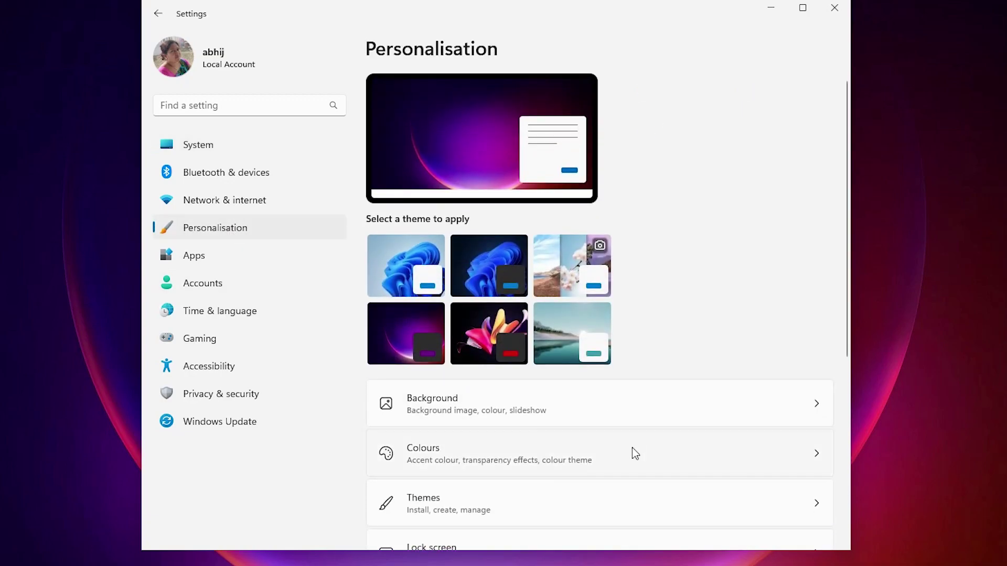
{"action": "scroll", "coordinate": [635, 454], "scroll_direction": "down", "scroll_amount": 3}
{"action": "scroll", "coordinate": [634, 454], "scroll_direction": "down", "scroll_amount": 3}
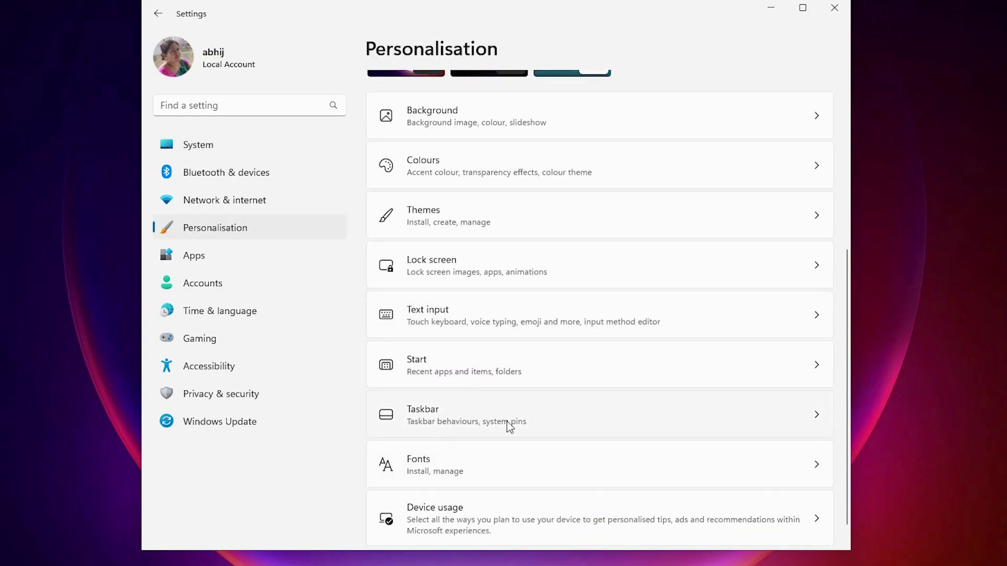
On the Taskbar settings page, switch on Task view, Widgets and Chat.
{"action": "left_click", "coordinate": [478, 419]}
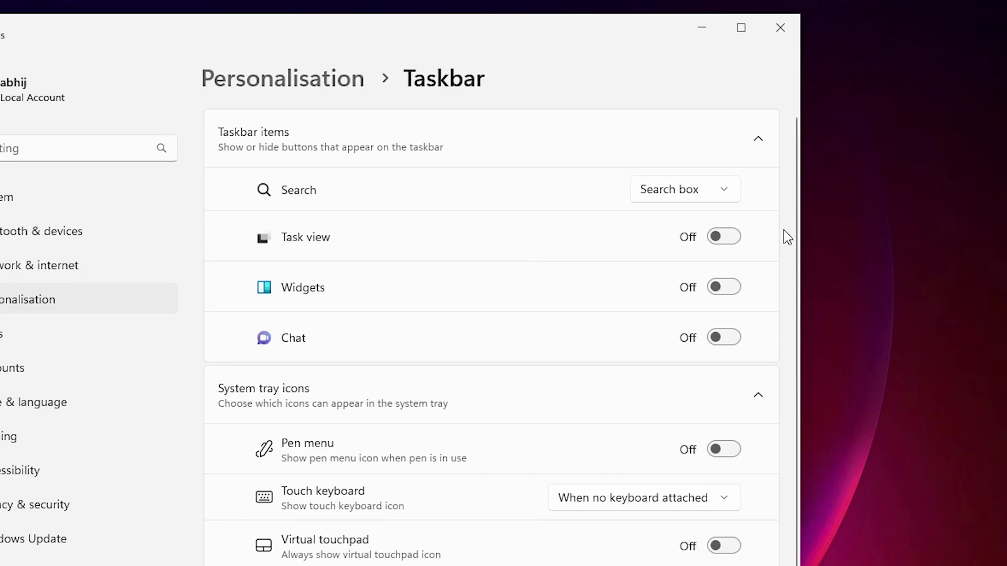
{"action": "left_click", "coordinate": [733, 241]}
{"action": "left_click", "coordinate": [726, 292]}
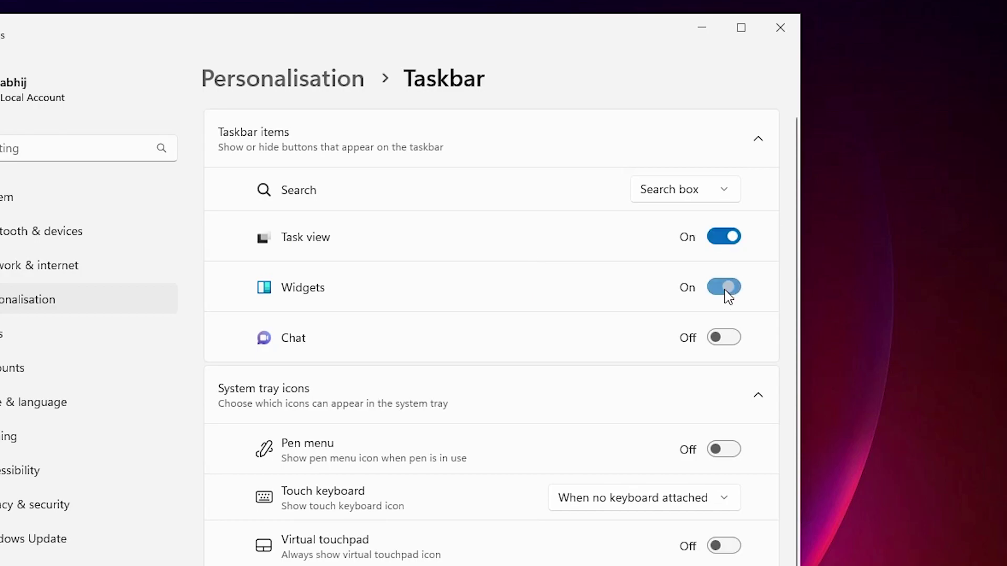
{"action": "left_click", "coordinate": [715, 340]}
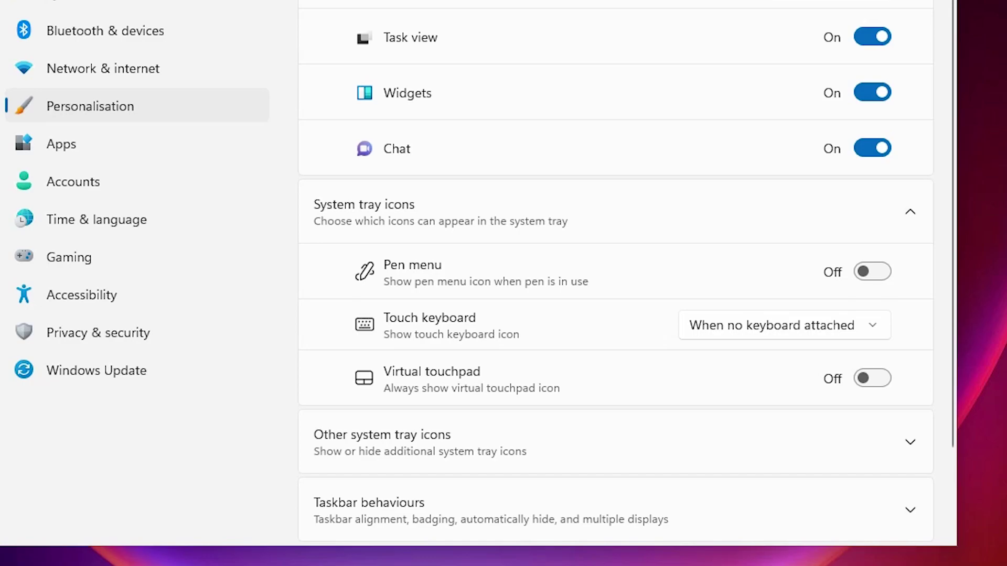
{"action": "scroll", "coordinate": [560, 351], "scroll_direction": "down", "scroll_amount": 2}
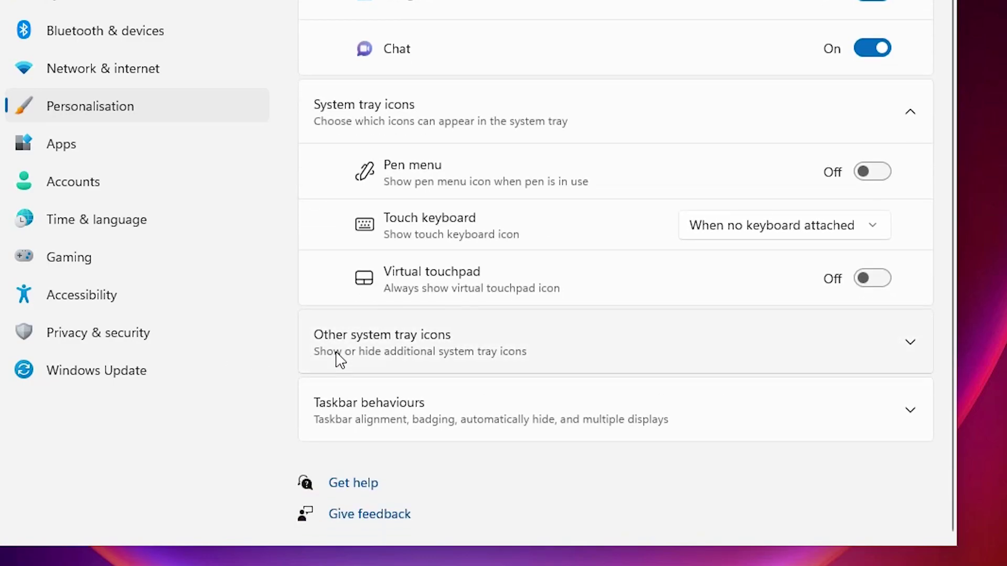
Under Other system tray icons, switch on the Hidden icon menu and the Task Manager tray icon.
{"action": "left_click", "coordinate": [911, 347]}
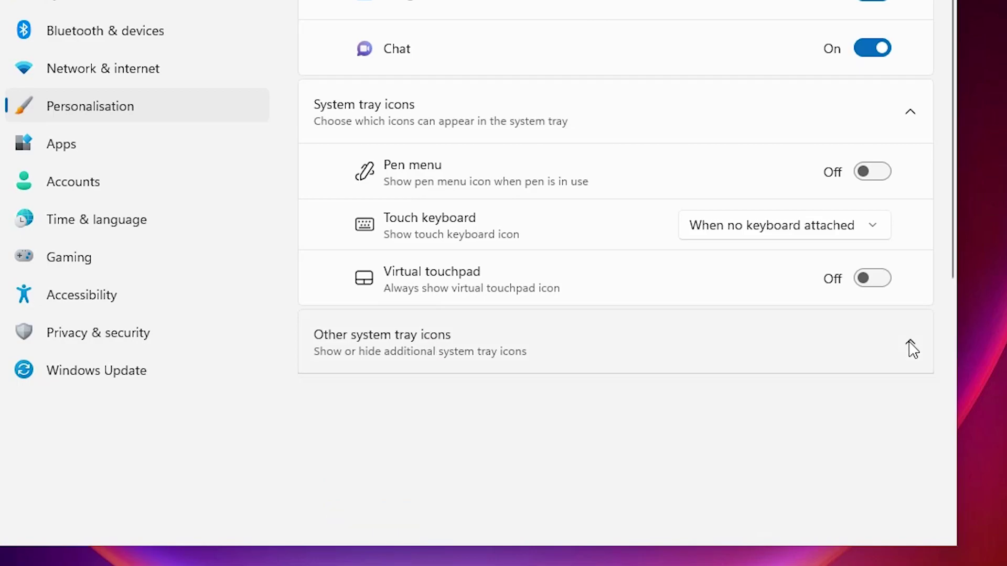
{"action": "scroll", "coordinate": [532, 332], "scroll_direction": "down", "scroll_amount": 2}
{"action": "scroll", "coordinate": [430, 228], "scroll_direction": "down", "scroll_amount": 2}
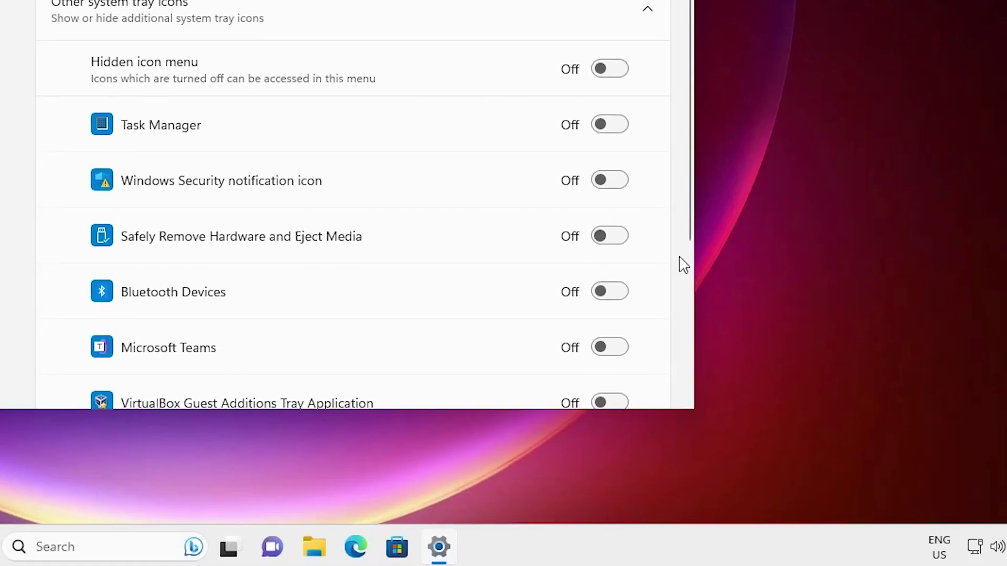
{"action": "left_click", "coordinate": [615, 70]}
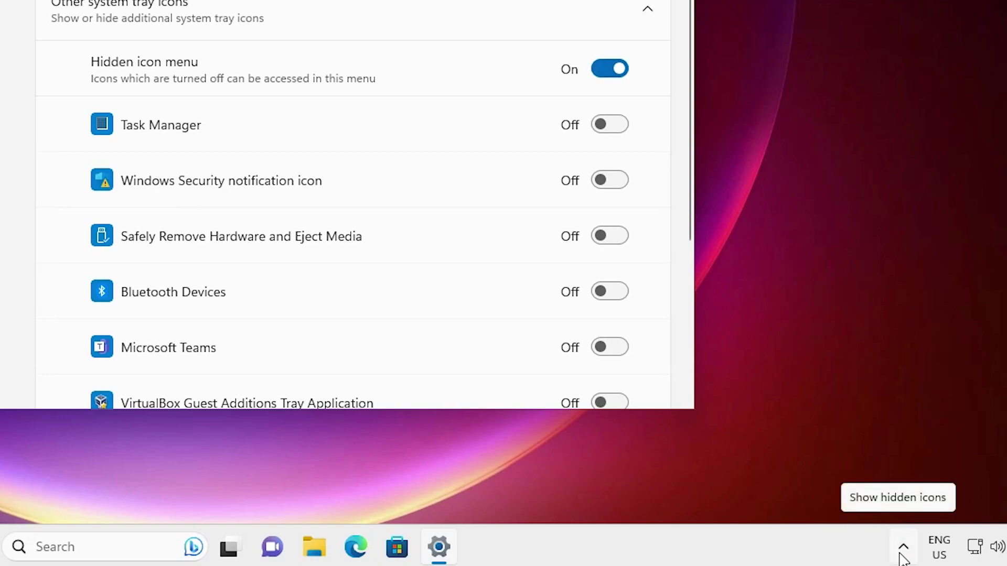
{"action": "scroll", "coordinate": [397, 265], "scroll_direction": "down", "scroll_amount": 1}
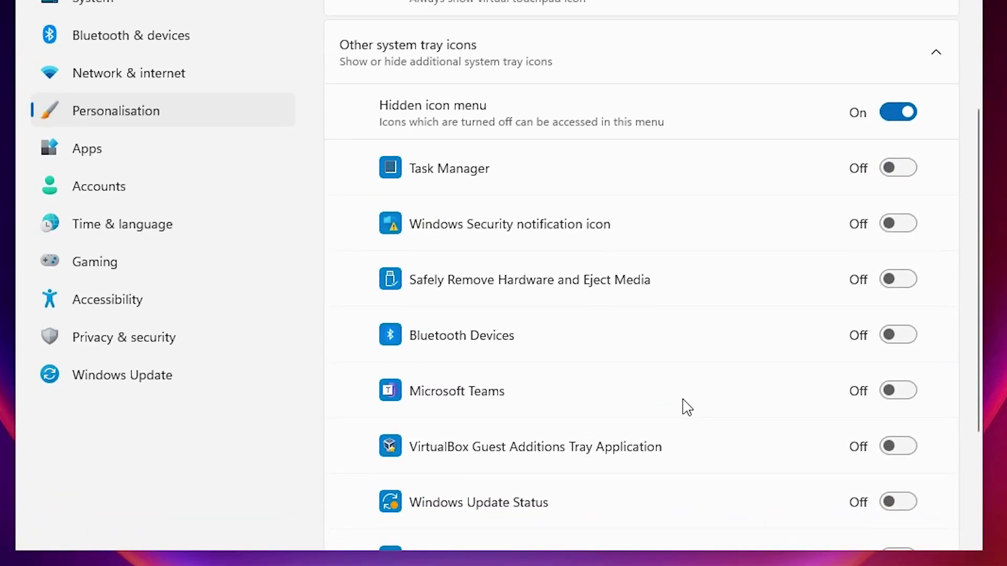
{"action": "scroll", "coordinate": [685, 407], "scroll_direction": "down", "scroll_amount": 4}
{"action": "scroll", "coordinate": [680, 407], "scroll_direction": "up", "scroll_amount": 4}
{"action": "left_click", "coordinate": [887, 172]}
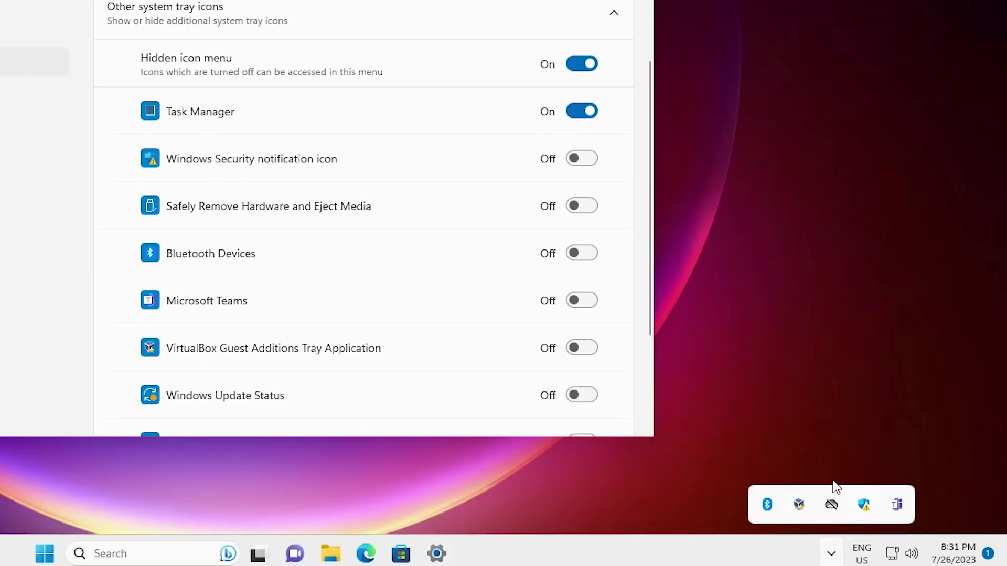
{"action": "left_click_drag", "start_coordinate": [647, 155], "coordinate": [645, 264]}
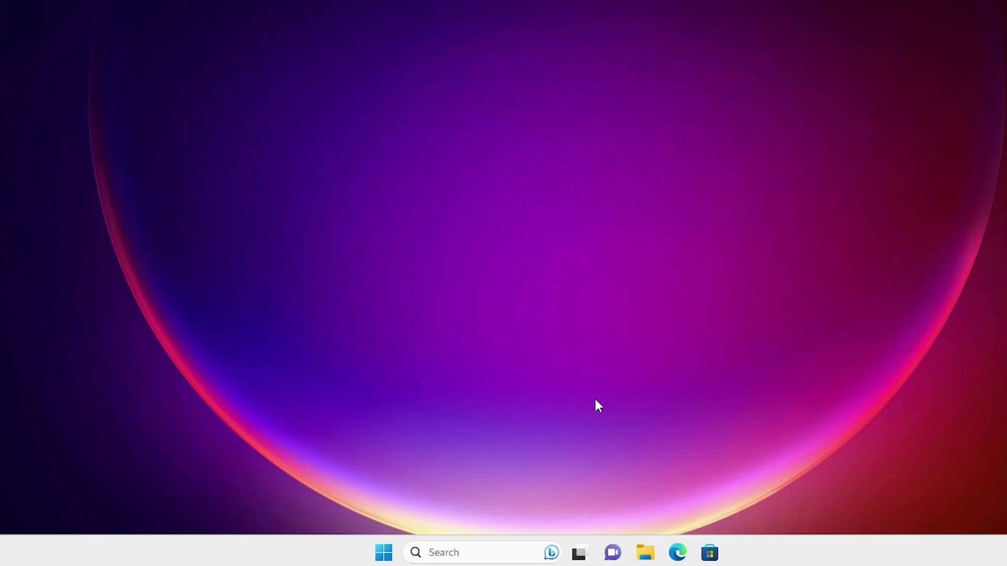
Open the Run dialog from the Win+X menu with %appdata% in the Open box.
{"action": "left_click", "coordinate": [384, 553]}
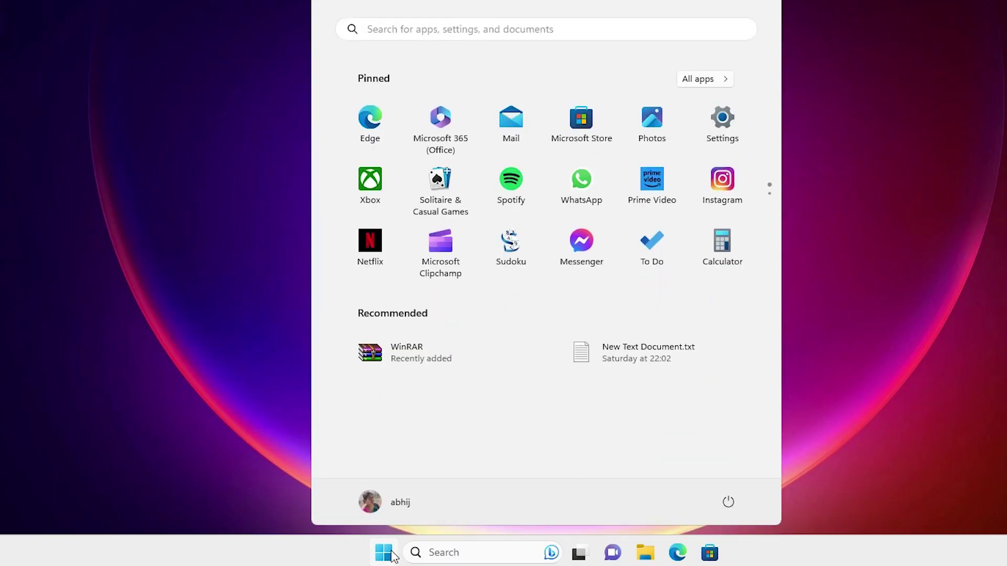
{"action": "type", "text": "run"}
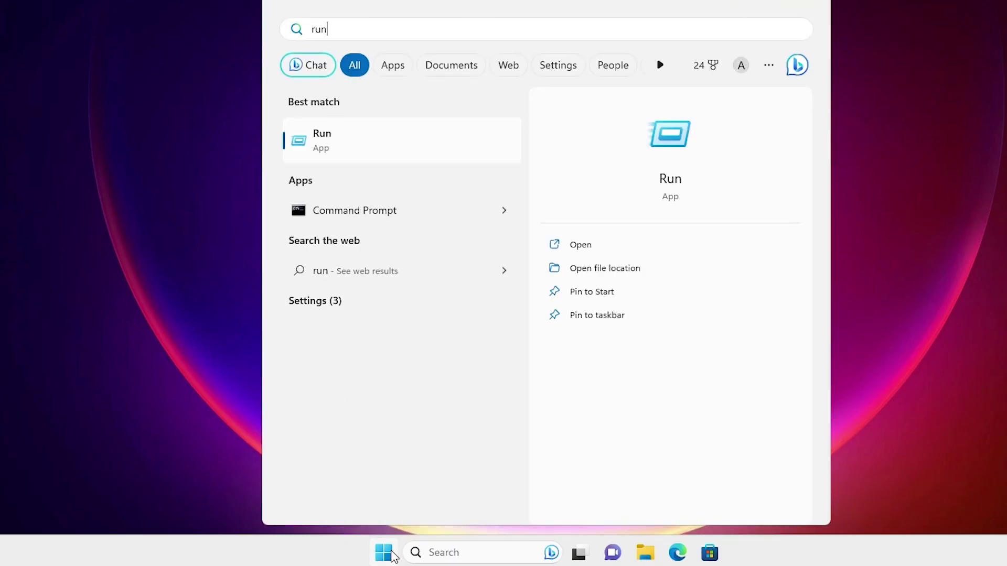
{"action": "key", "text": "Escape"}
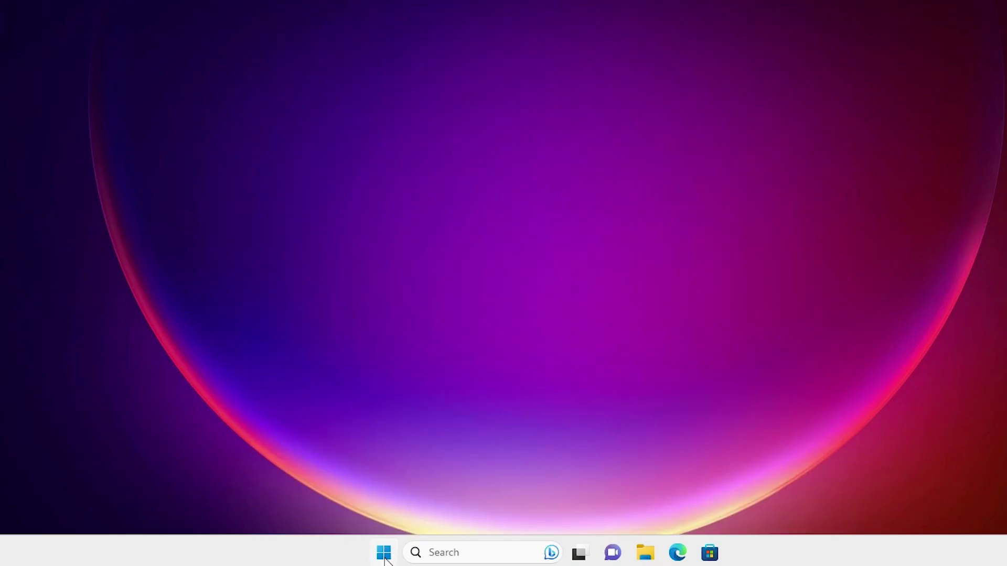
{"action": "key", "text": "super+x"}
{"action": "left_click", "coordinate": [357, 467]}
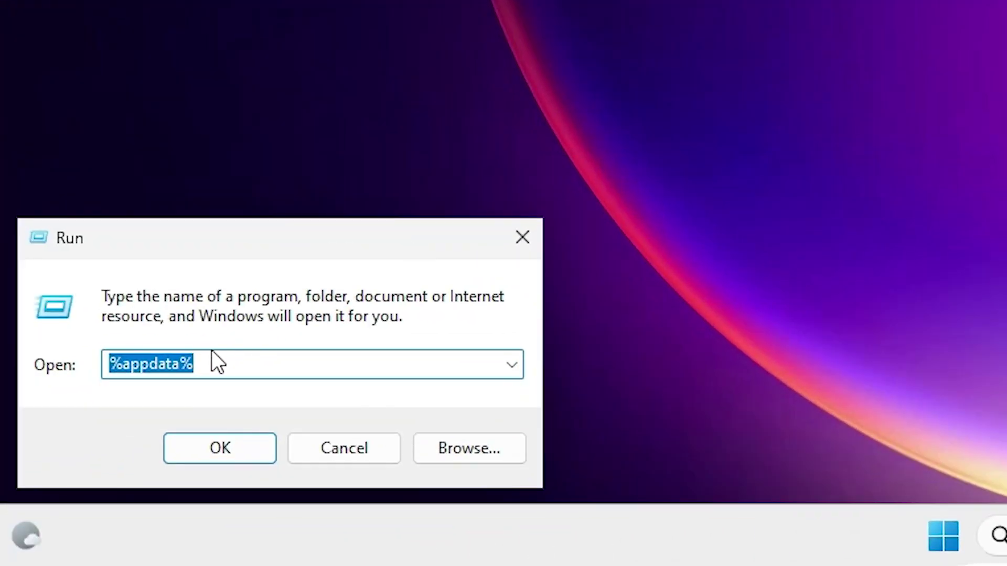
{"action": "left_click", "coordinate": [180, 365]}
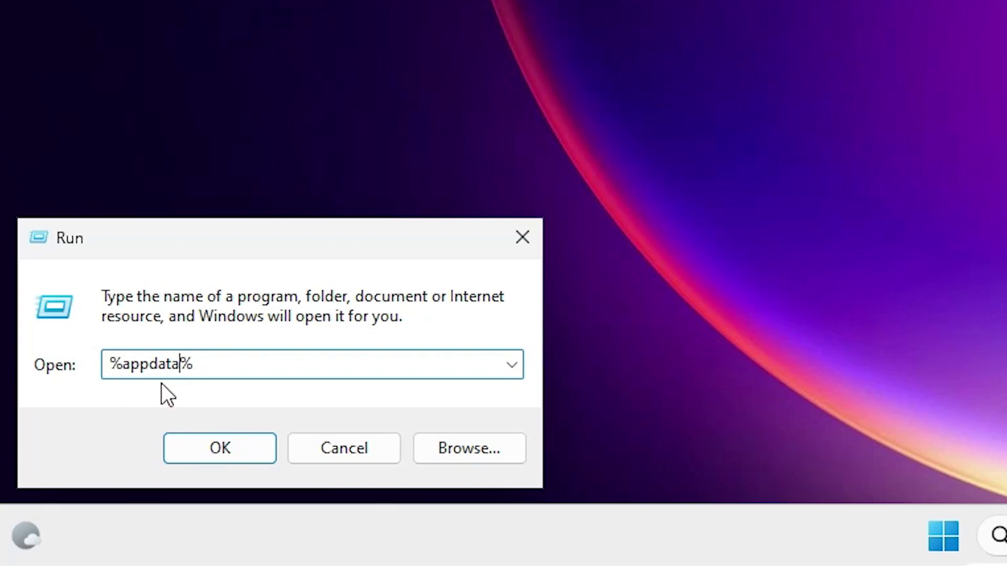
Open %appdata%, move up to AppData, enter the Local folder, and bring up View > Show.
{"action": "left_click", "coordinate": [219, 449]}
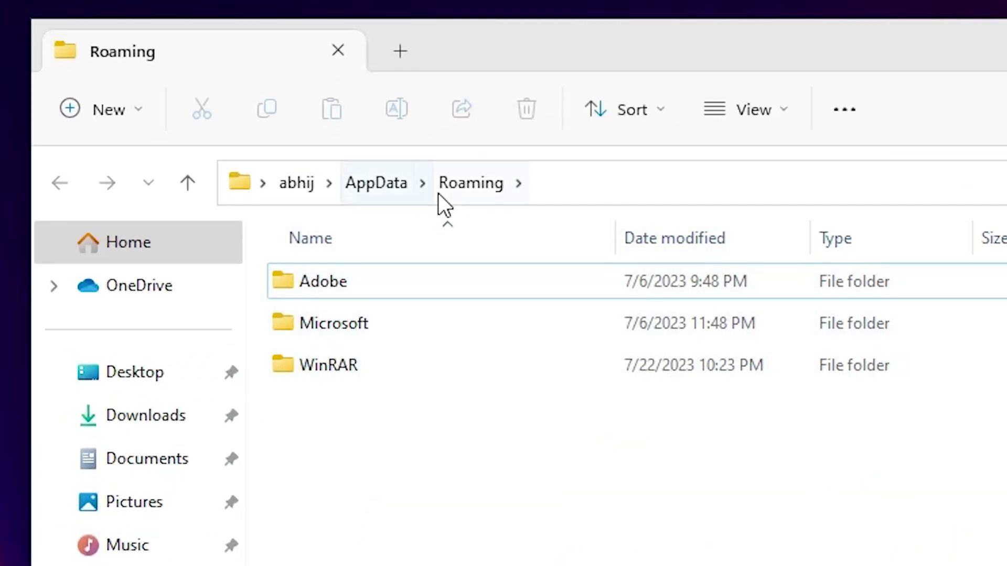
{"action": "left_click", "coordinate": [382, 184]}
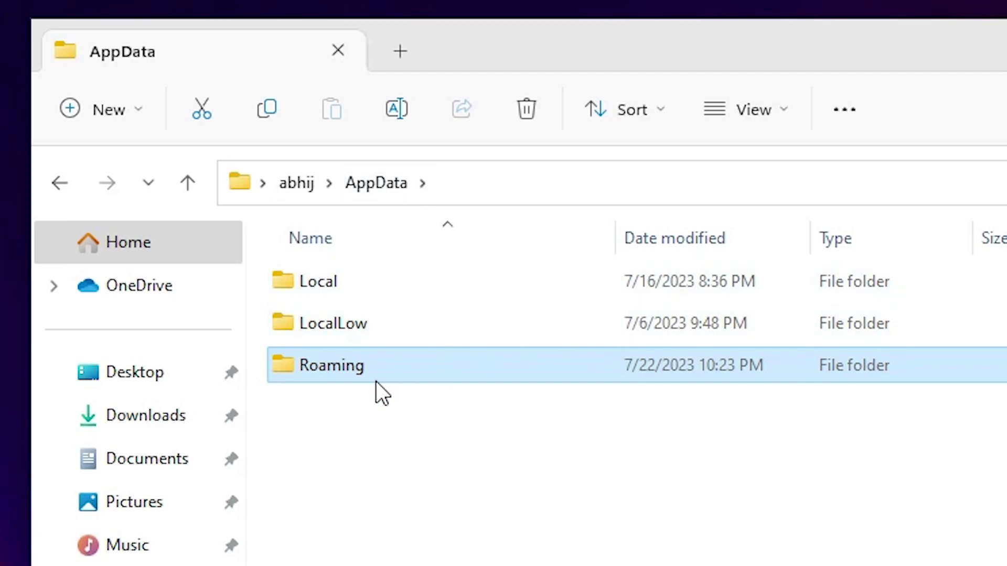
{"action": "double_click", "coordinate": [319, 281]}
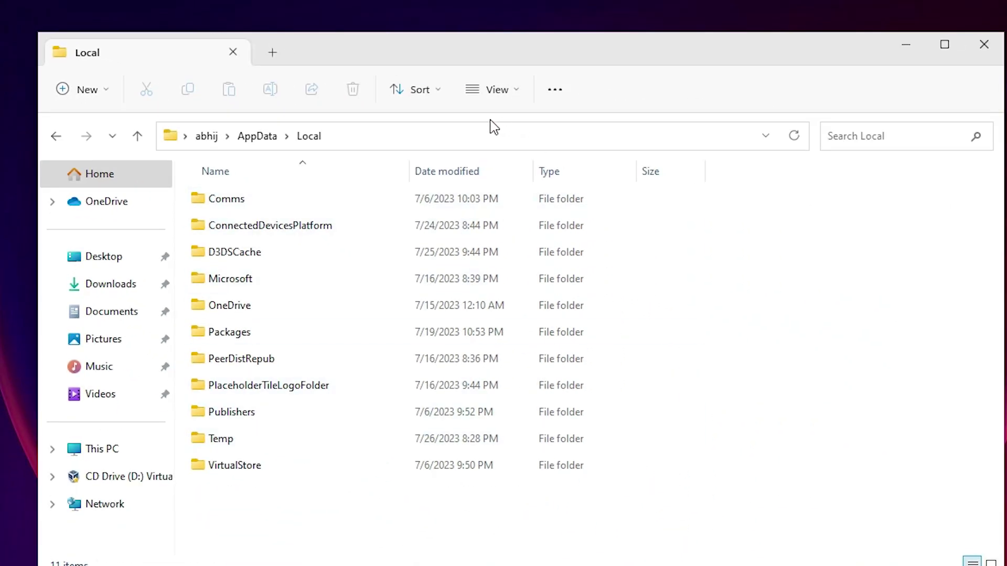
{"action": "left_click", "coordinate": [516, 96]}
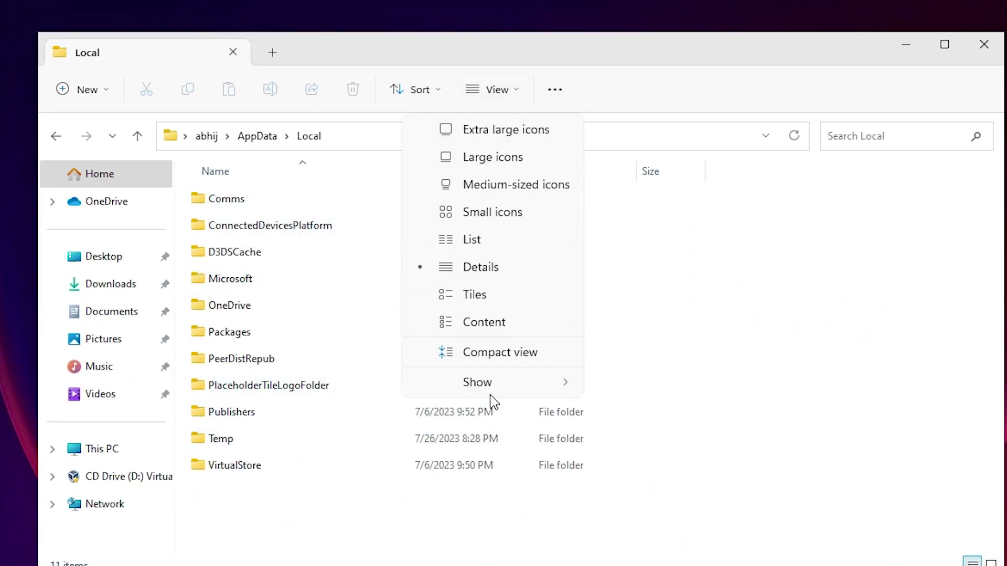
{"action": "mouse_move", "coordinate": [489, 390]}
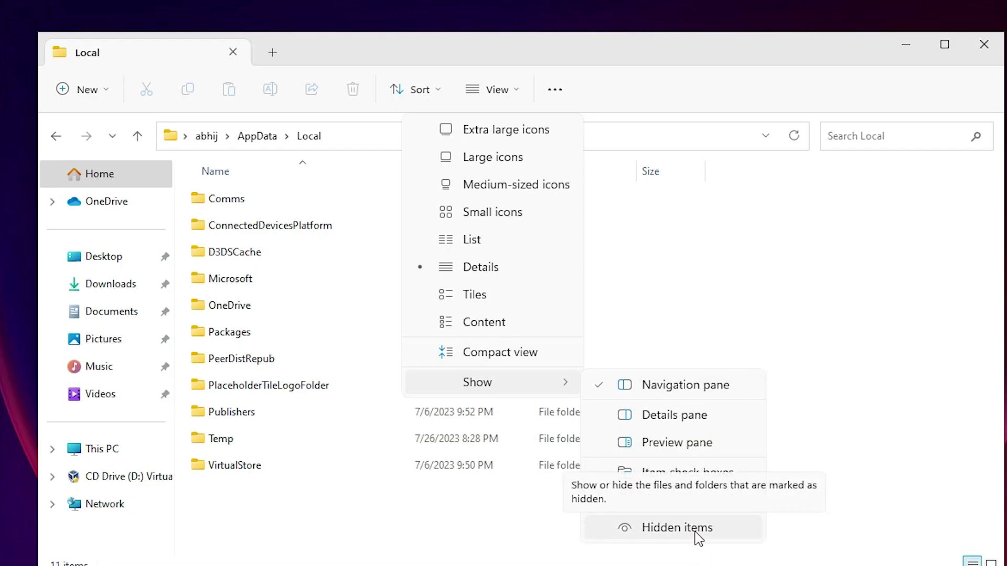
Show hidden items, delete IconCache.db from AppData\Local, and close File Explorer.
{"action": "left_click", "coordinate": [698, 535]}
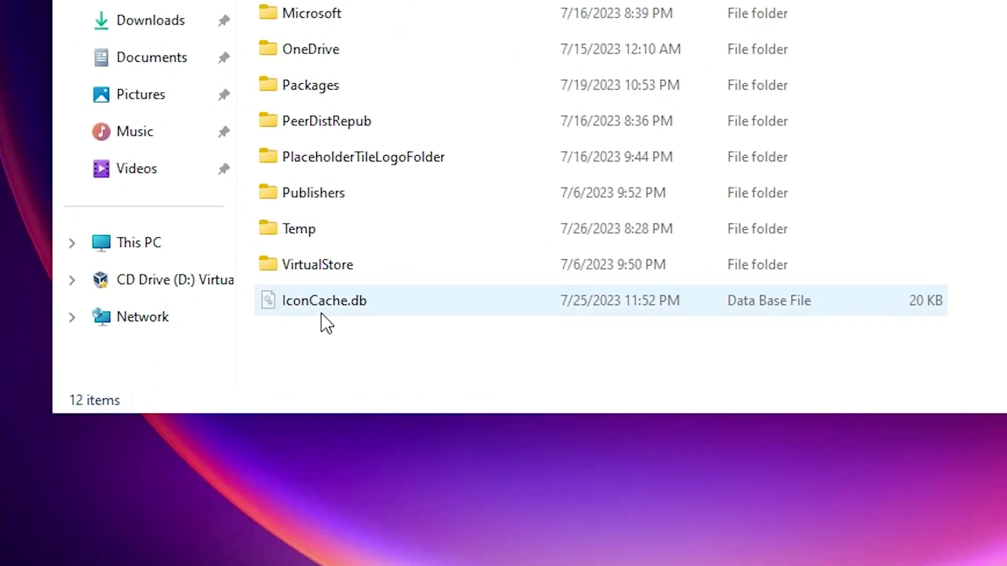
{"action": "left_click", "coordinate": [340, 307]}
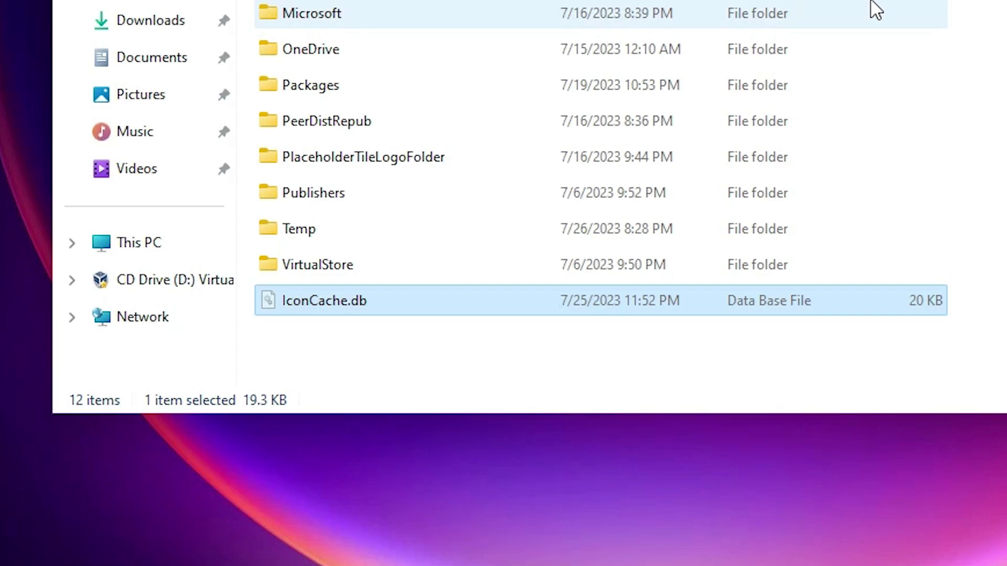
{"action": "key", "text": "Delete"}
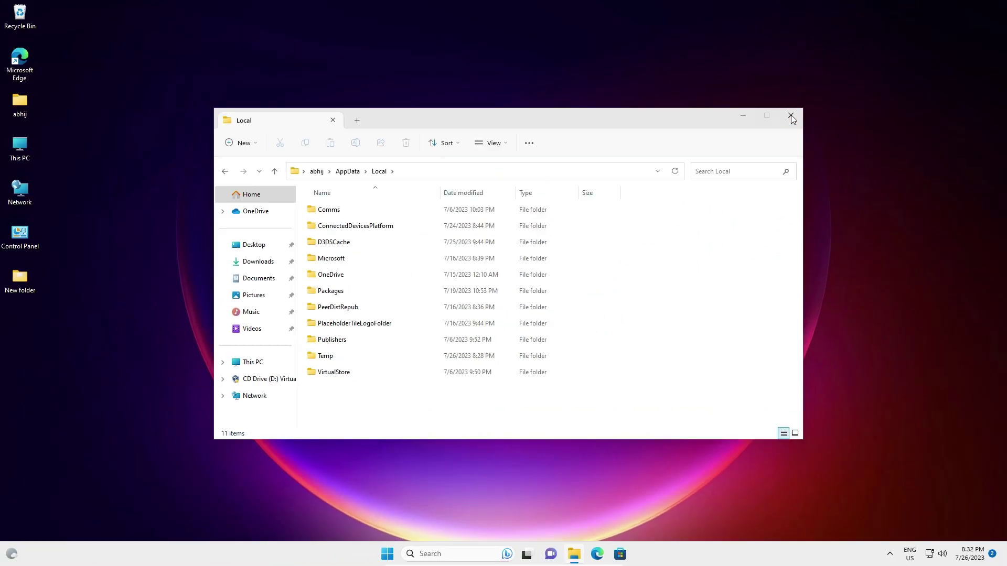
{"action": "left_click", "coordinate": [791, 116]}
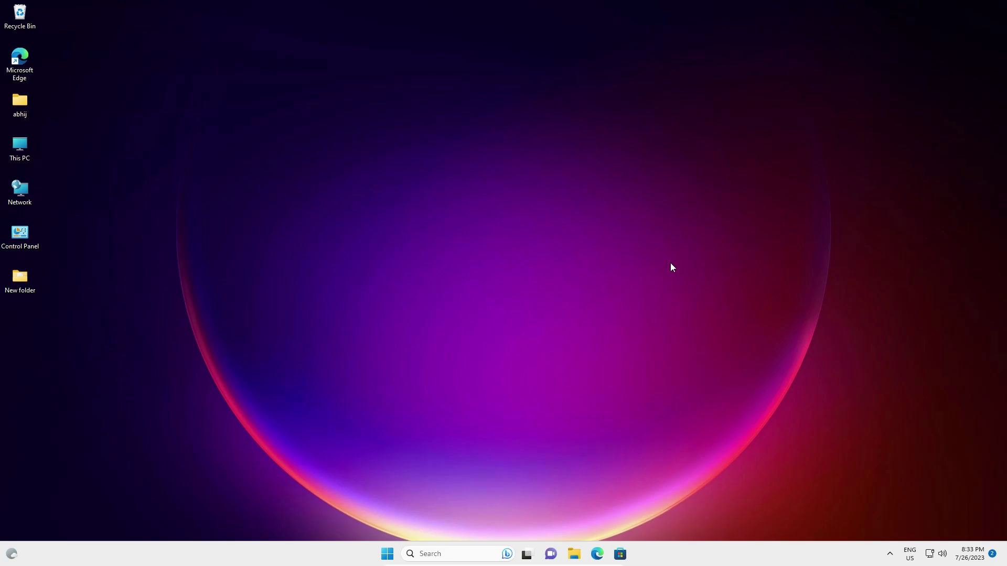